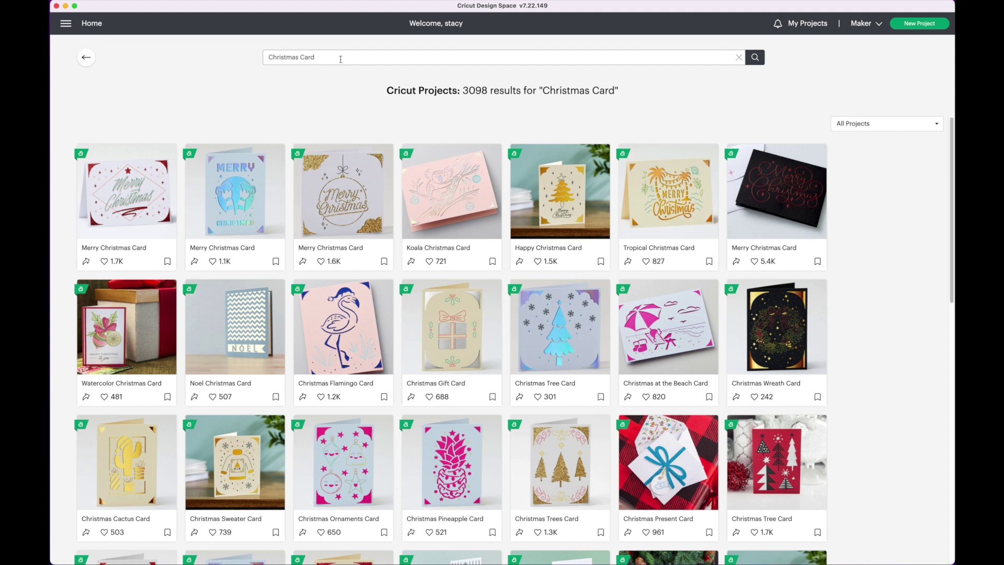
Step: Search the projects for "present card" and open the Christmas Present Card project on the canvas for customizing
type("present card")
key("Return")
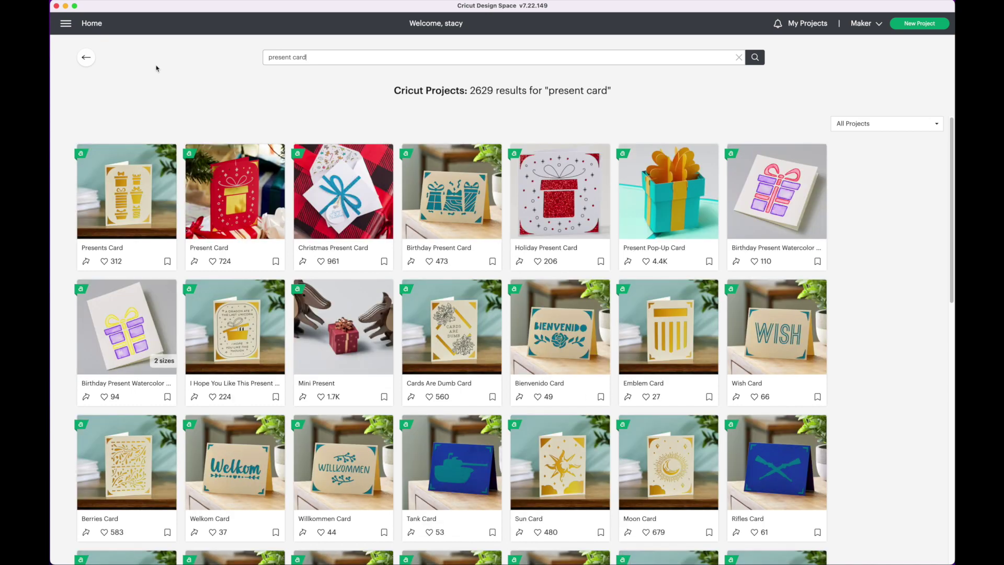
left_click(332, 202)
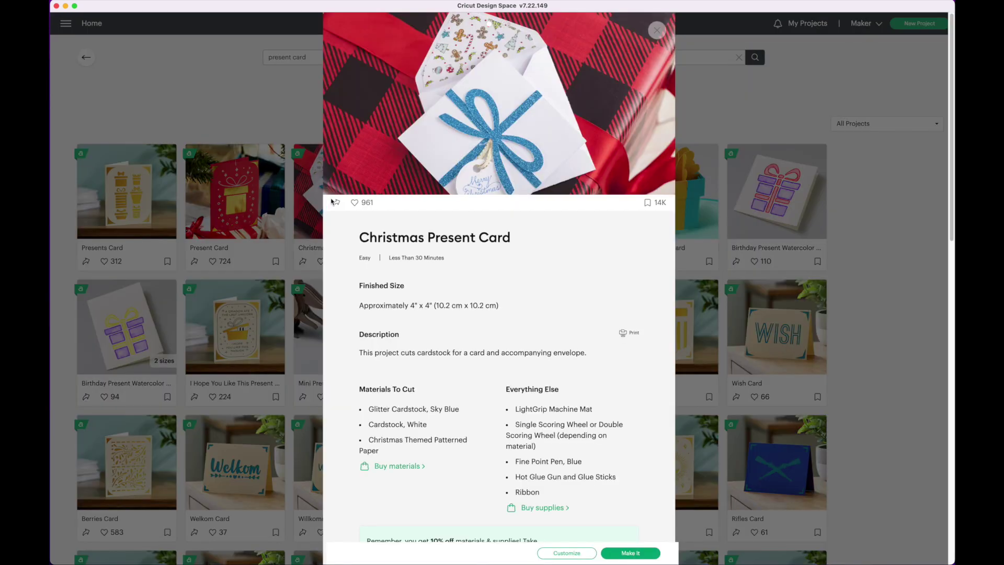
left_click(567, 553)
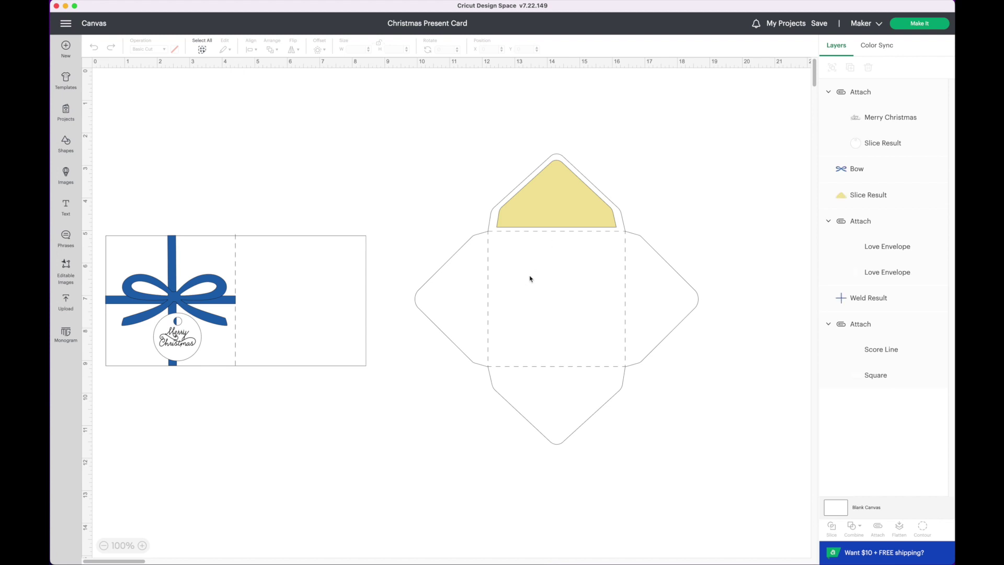
Step: Nudge the yellow envelope liner slightly and check the project's photo and details page
left_click_drag(539, 210, 550, 204)
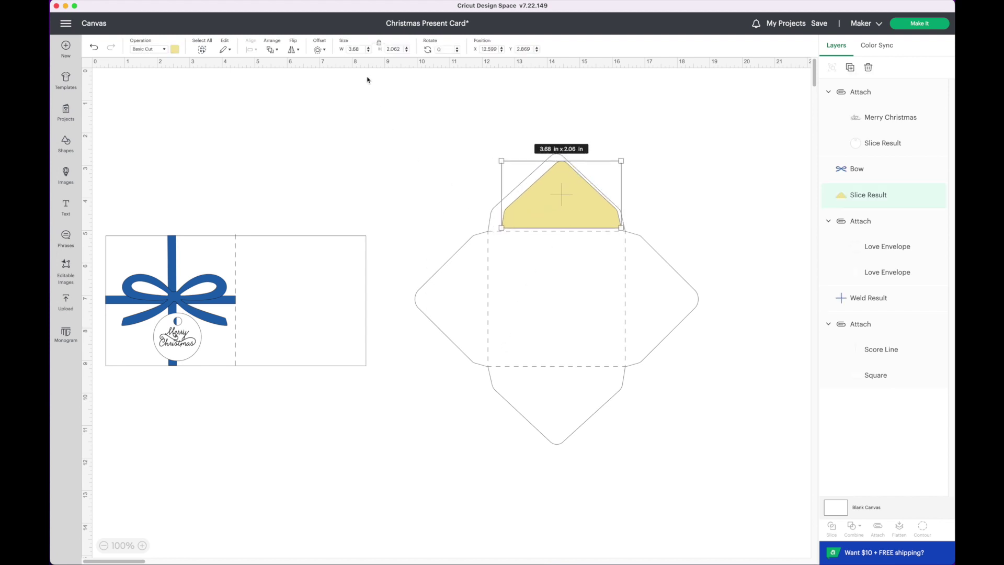
left_click(448, 25)
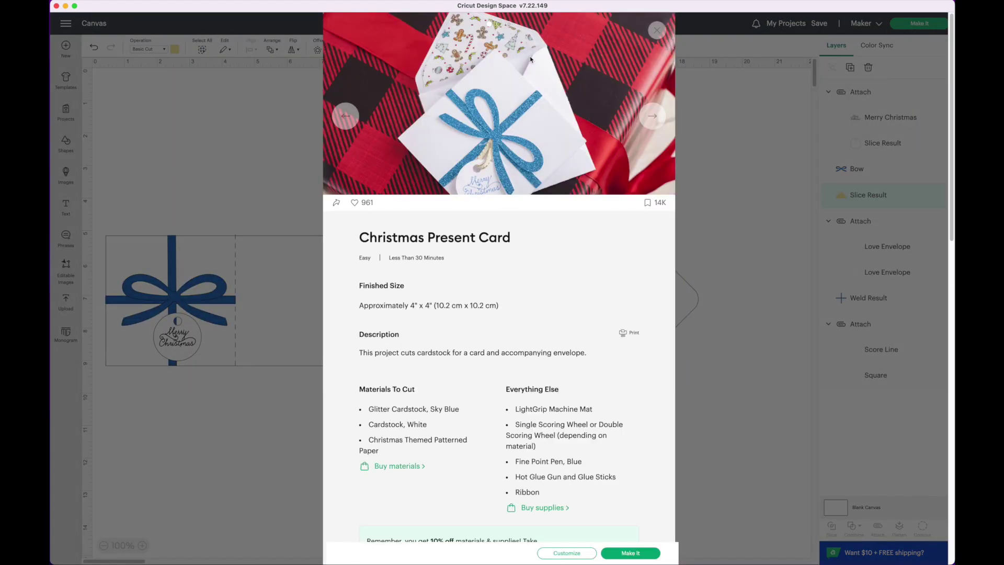
left_click(656, 30)
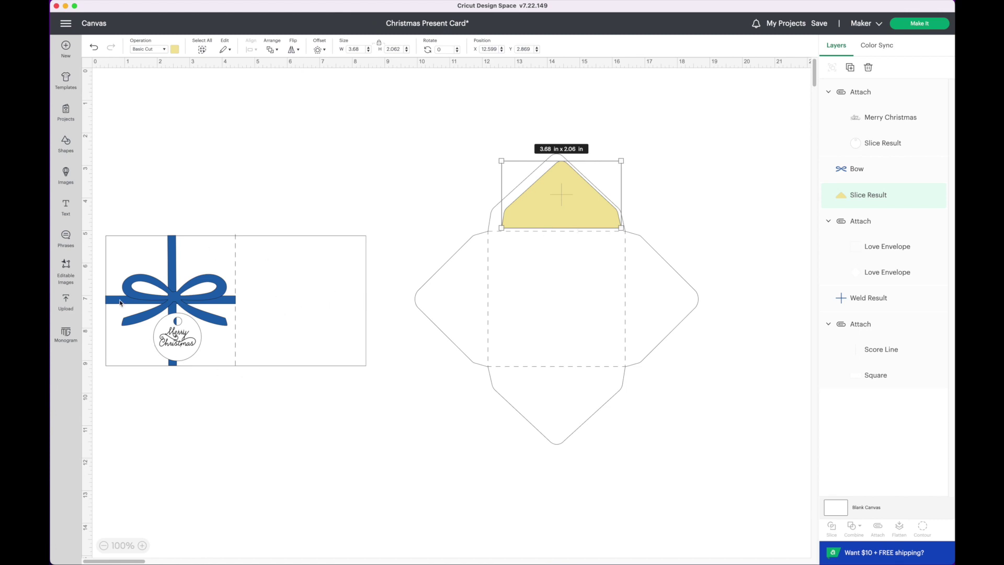
Step: Move the folded card base above the bow and add a new square sized 3.75 in x 3.75 in
left_click_drag(355, 311, 392, 193)
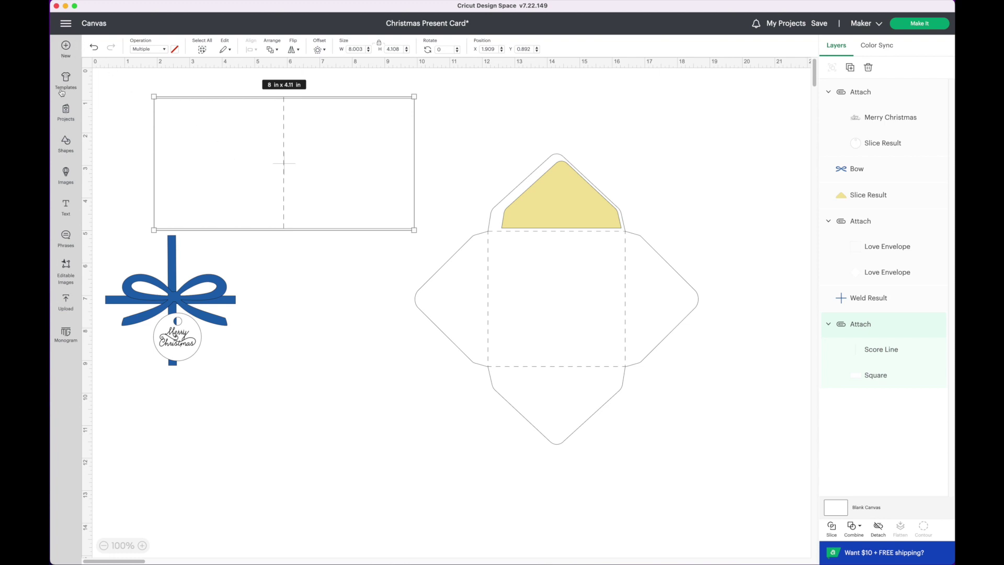
left_click(65, 143)
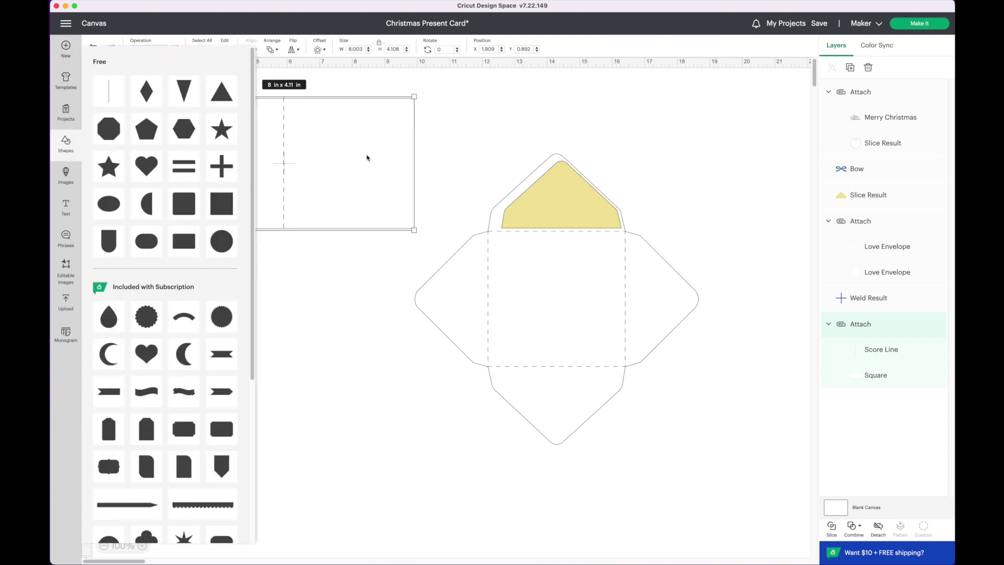
left_click(230, 208)
left_click_drag(158, 101, 324, 190)
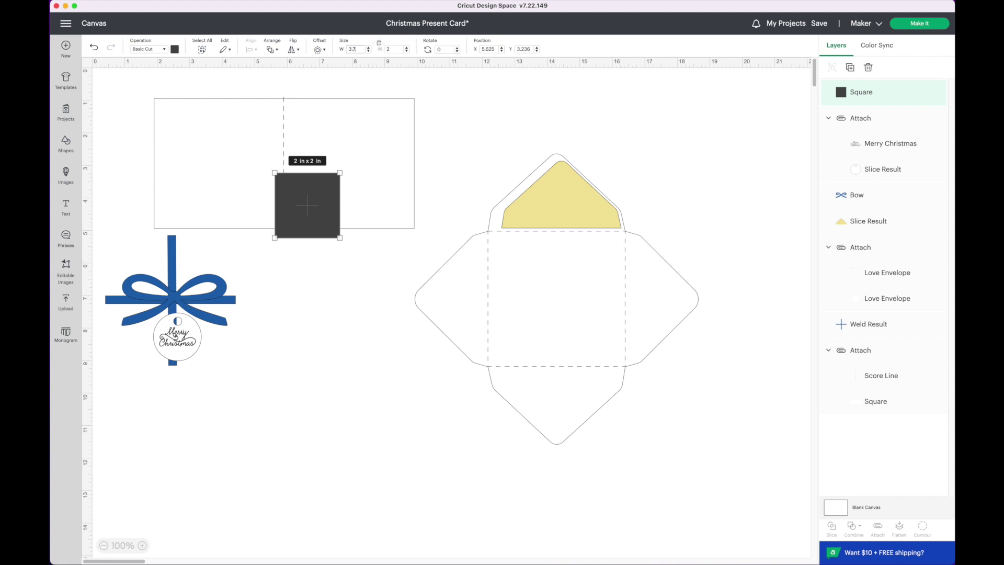
key("Return")
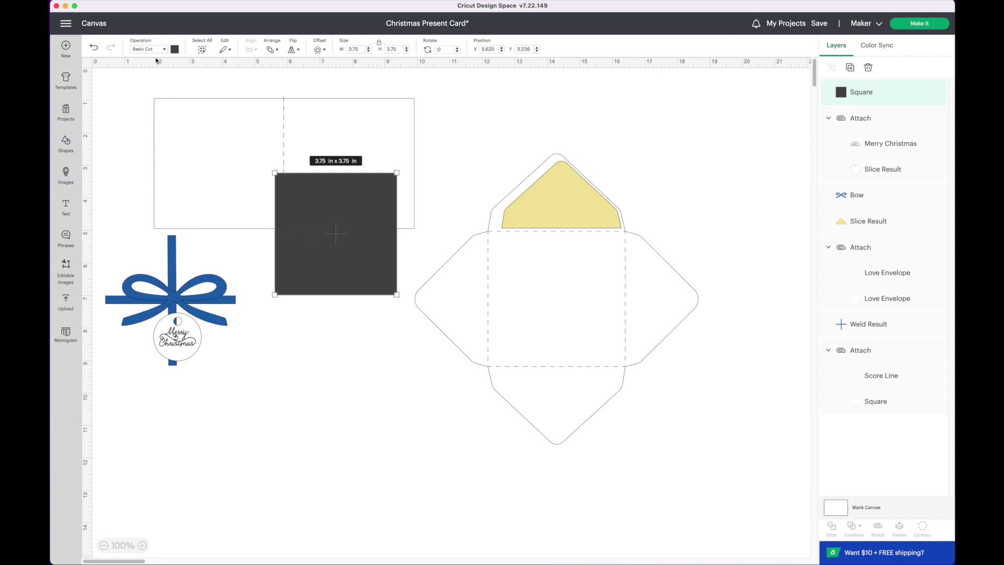
Step: Color the new square the bow's blue and position it inside the card base's right half
left_click(175, 50)
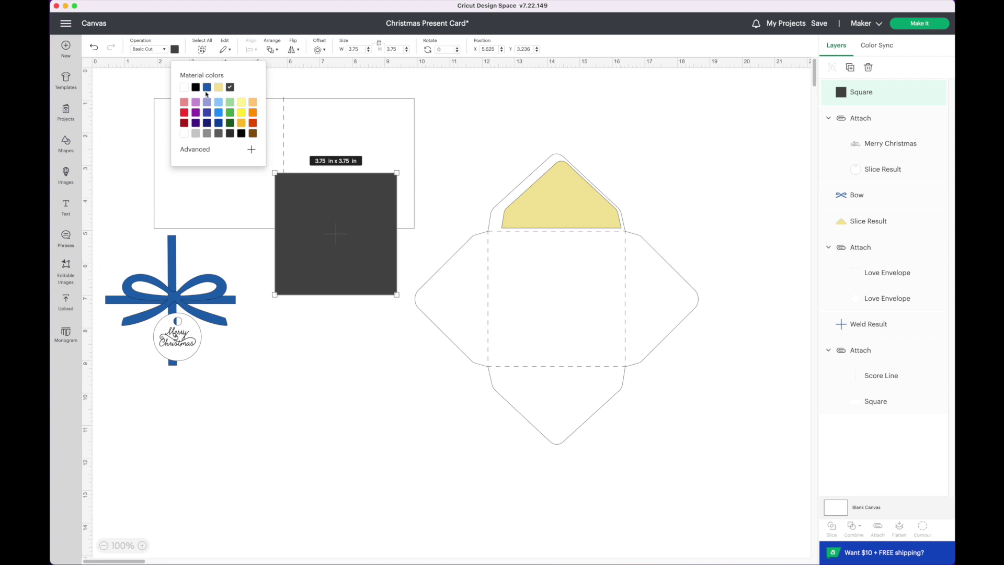
left_click(209, 92)
left_click_drag(335, 264, 347, 188)
left_click(345, 251)
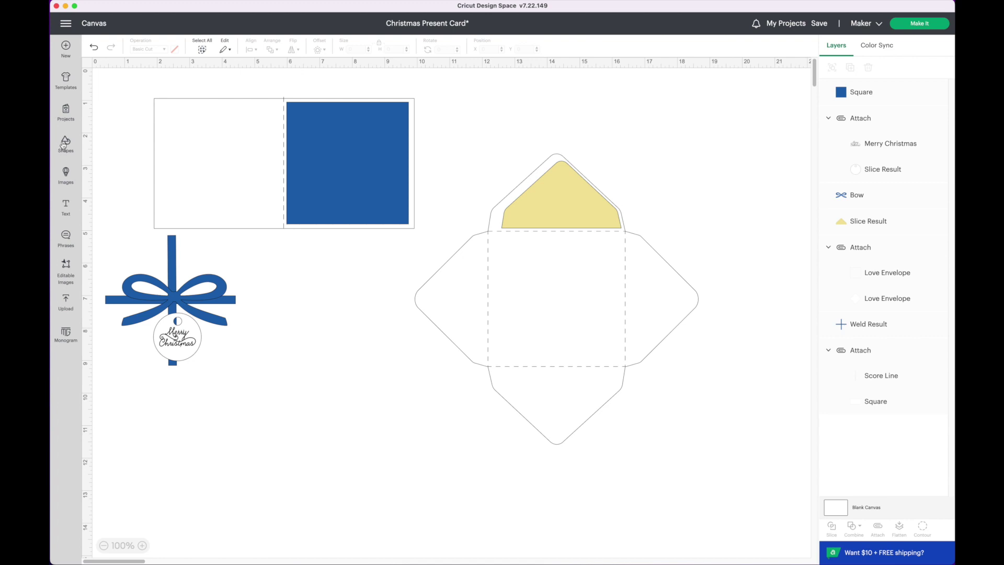
Step: Add a second square over the blue square's lower edge and color it white
left_click(63, 146)
left_click(223, 203)
left_click_drag(178, 135, 359, 229)
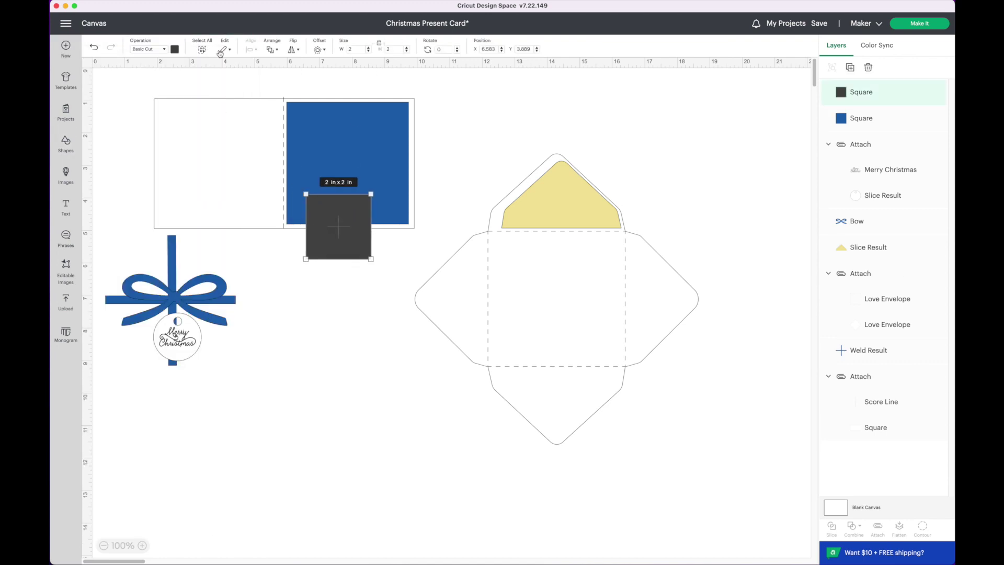
left_click(175, 49)
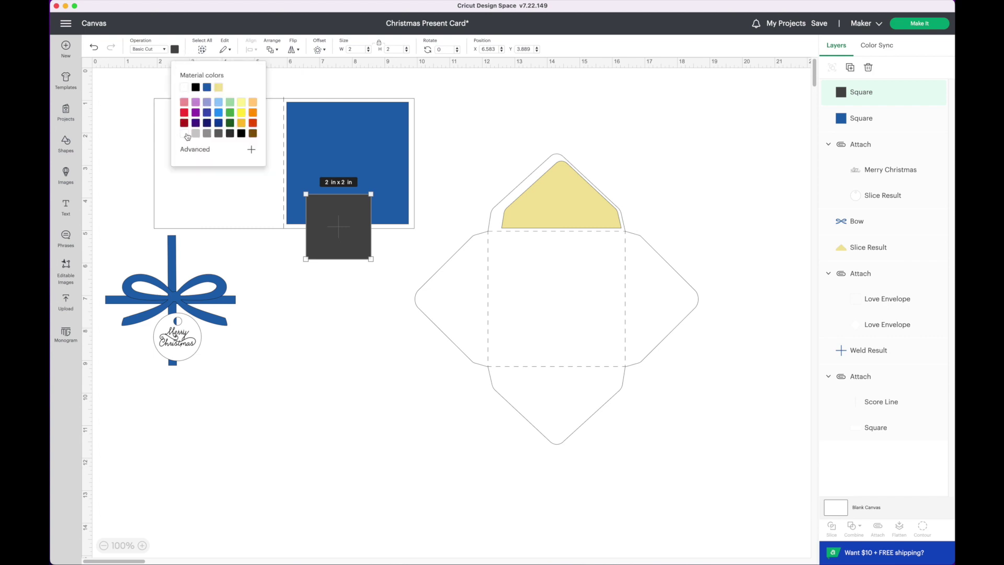
left_click(185, 134)
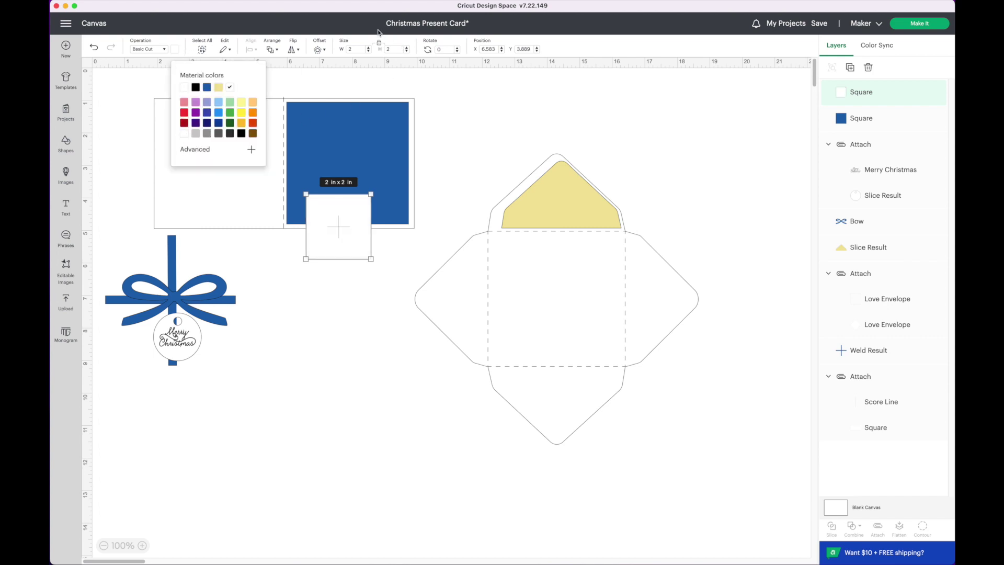
Step: Unlock the white square's proportions, size it to 3.75 in x 1.5 in, and align it with the blue square's bottom edge
left_click(380, 43)
left_click(359, 50)
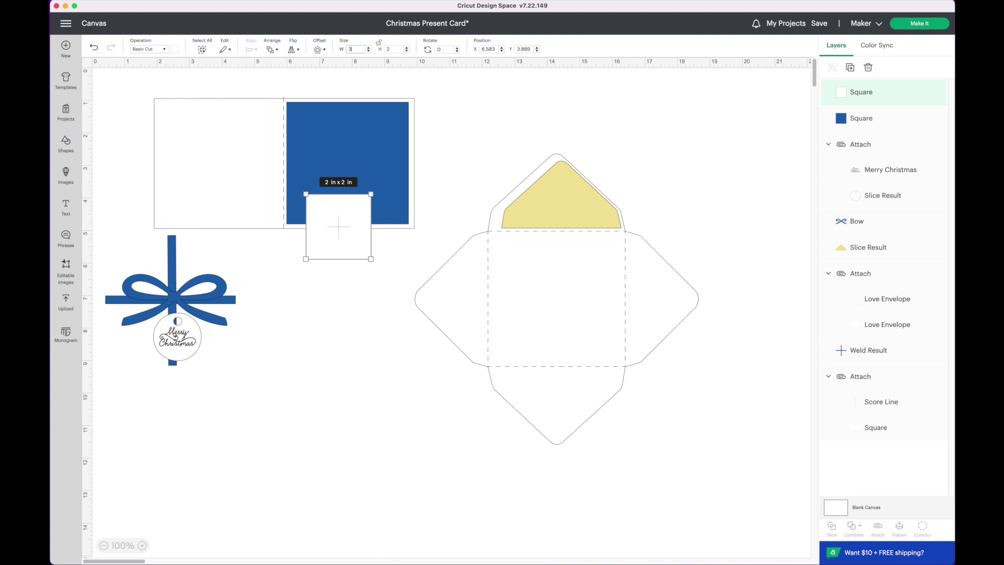
key("Return")
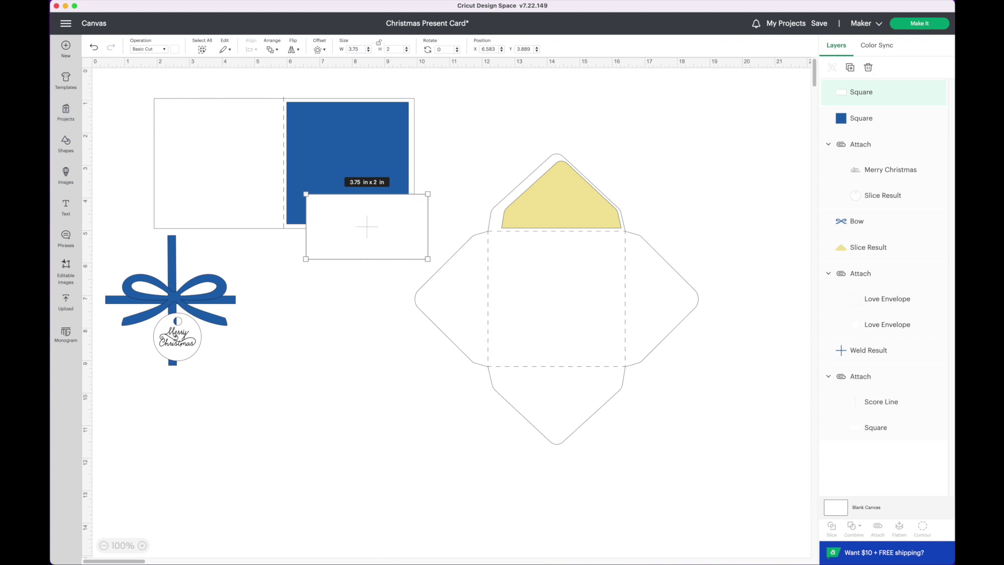
left_click(392, 49)
type("1.5")
key("Return")
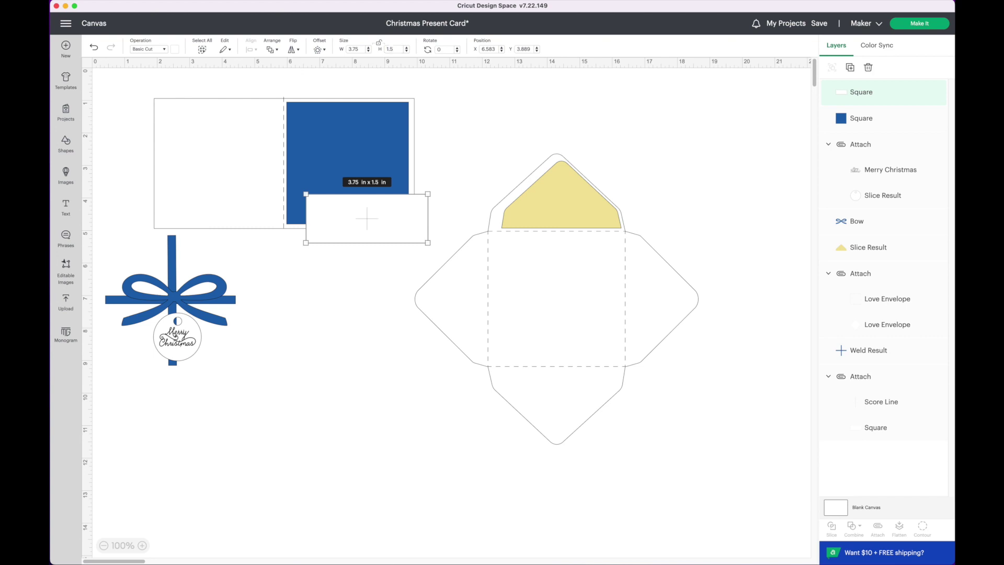
left_click_drag(370, 219, 354, 204)
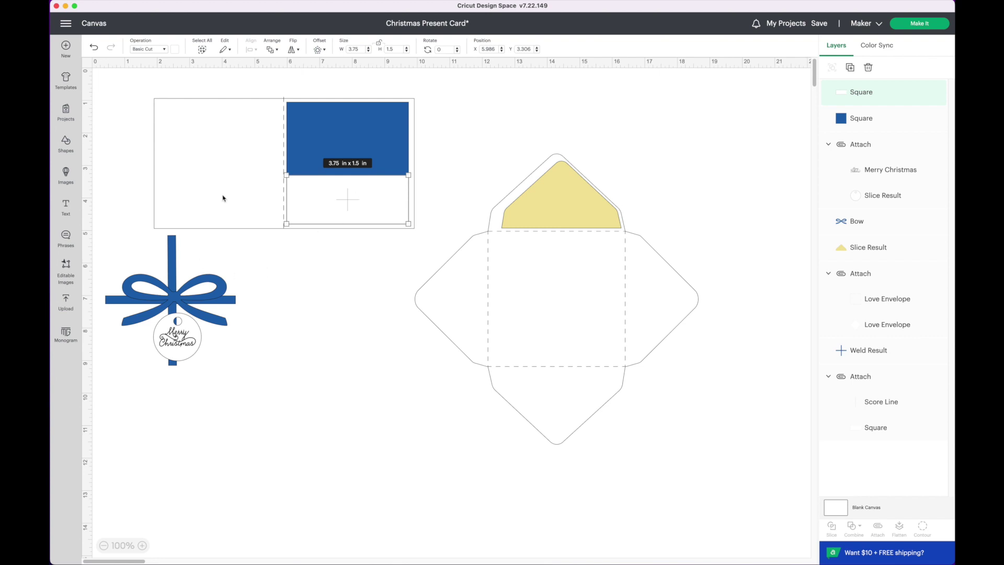
Step: Move the round Merry Christmas tag away from the bow, duplicate it, and place the copy beside it
left_click_drag(179, 343, 229, 360)
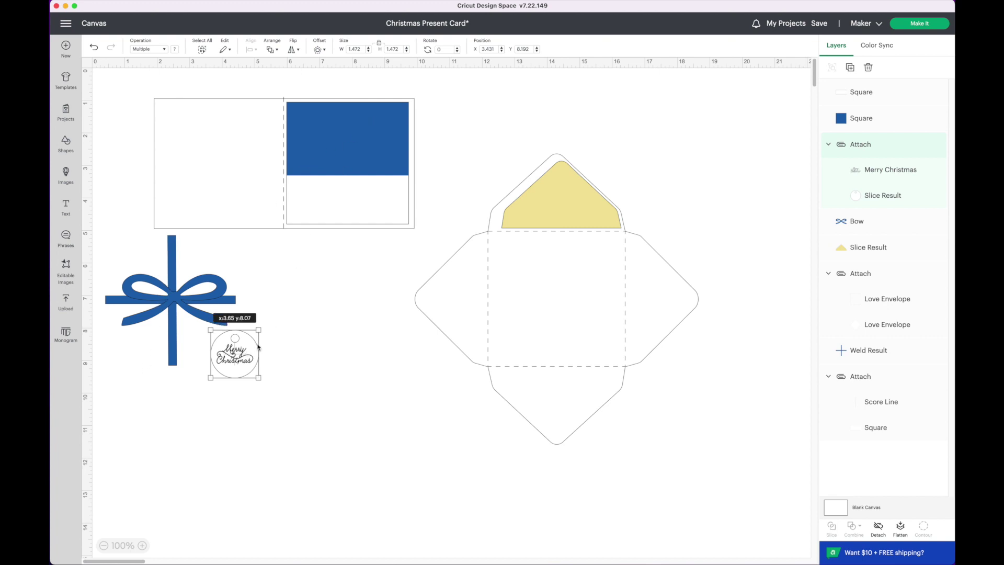
left_click_drag(238, 356, 301, 331)
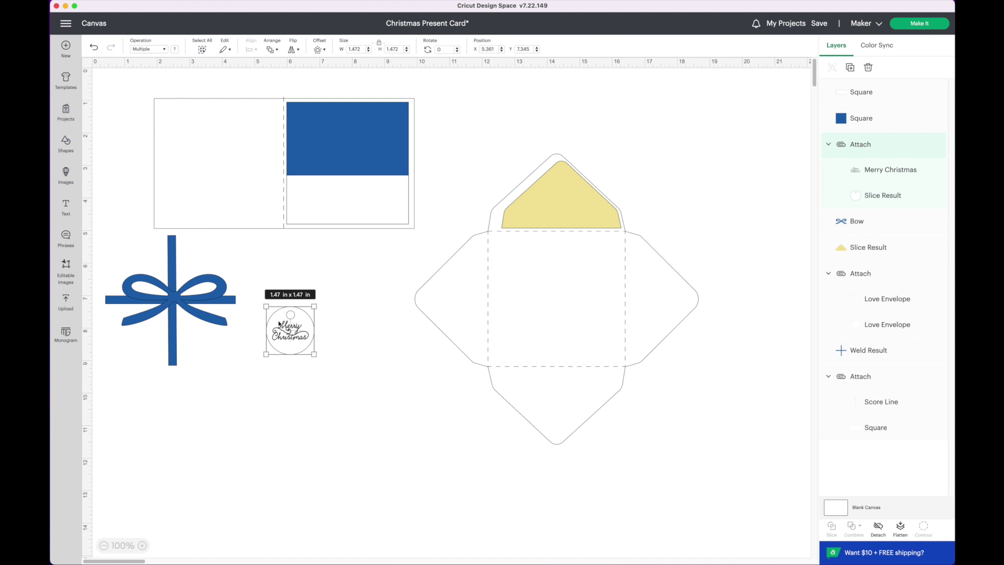
right_click(280, 330)
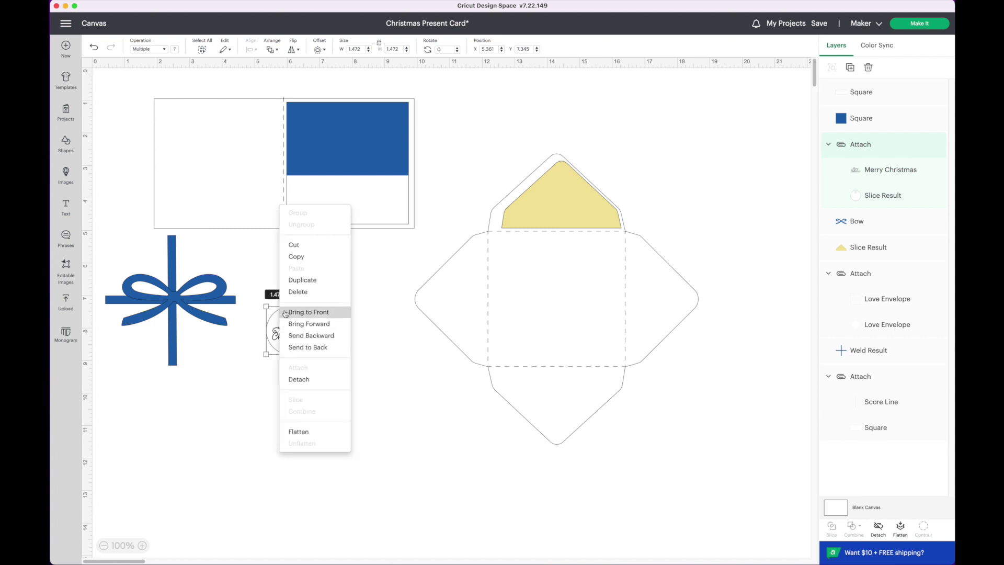
left_click(299, 281)
left_click_drag(186, 164, 349, 366)
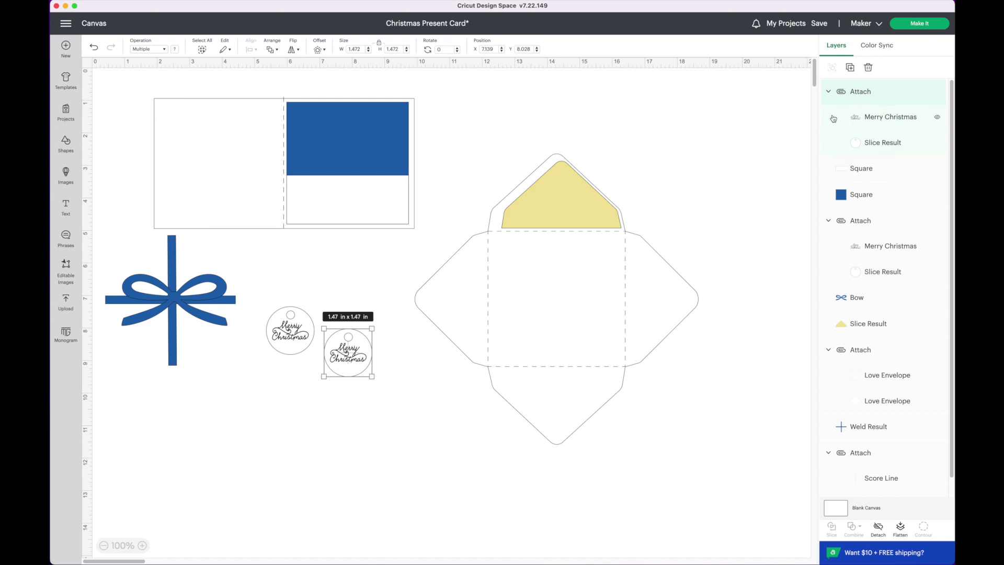
Step: Change the pen color of the duplicate tag's Merry Christmas lettering to Raspberry
left_click(877, 117)
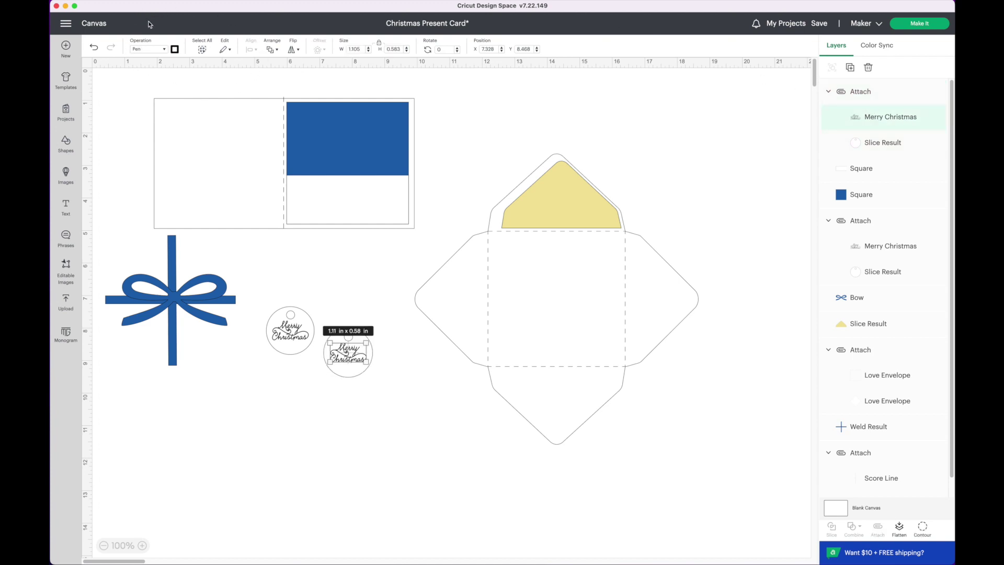
left_click(174, 49)
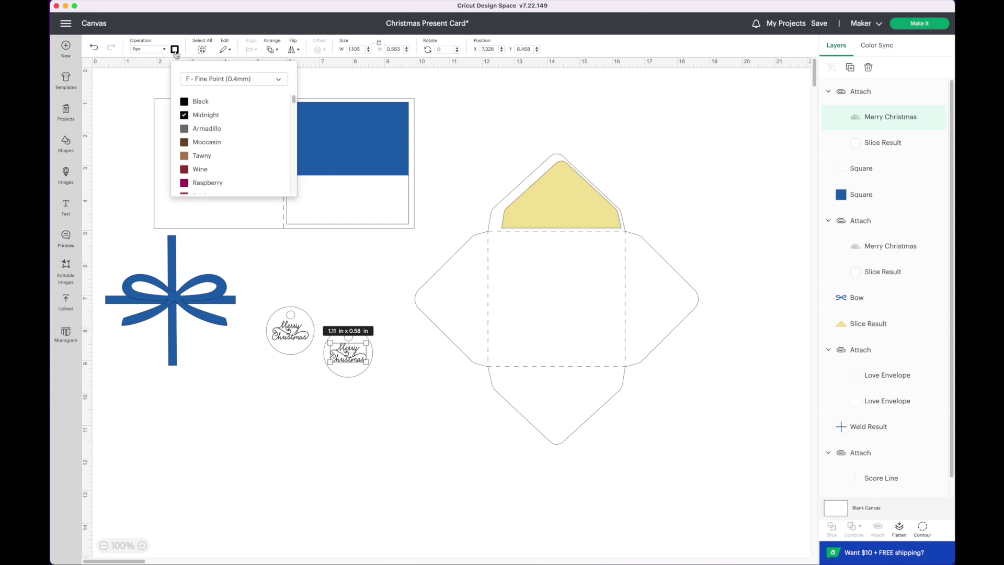
left_click(208, 183)
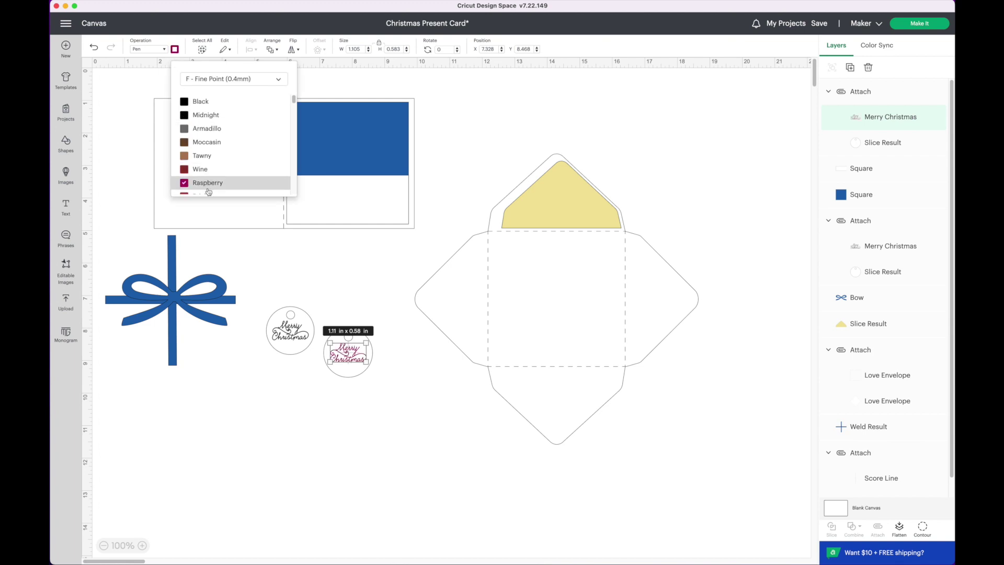
left_click(287, 369)
Step: Delete the original round tag with the black lettering
left_click(291, 333)
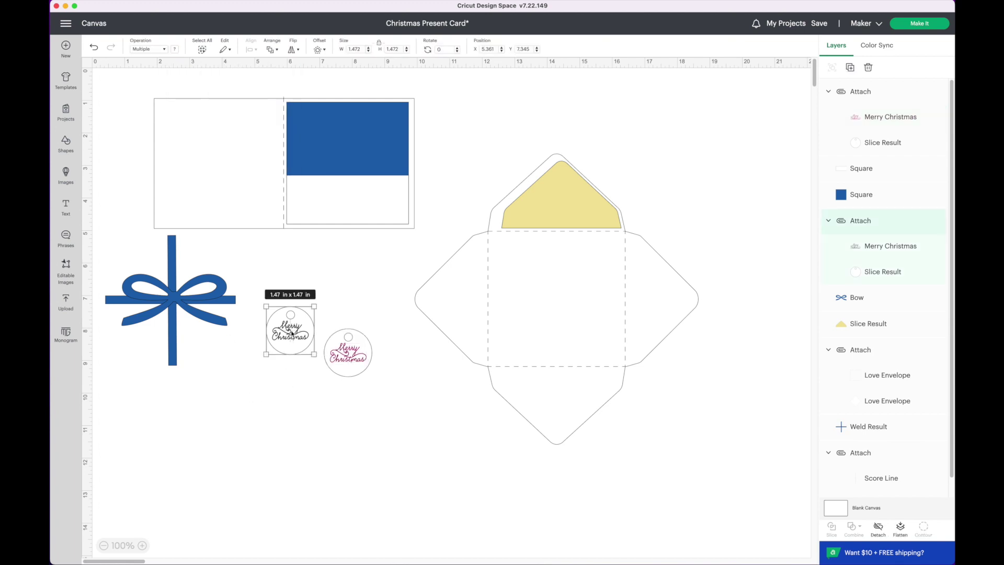
right_click(291, 333)
left_click(310, 295)
Step: Duplicate the raspberry-lettered tag and place one copy on the lower end of the blue bow's ribbon
left_click(343, 353)
right_click(343, 353)
left_click(357, 306)
left_click(283, 387)
left_click_drag(194, 168, 184, 357)
Step: Detach the lettering of the tag beside the bow from its circle and delete that circle
left_click_drag(345, 361, 341, 344)
right_click(341, 344)
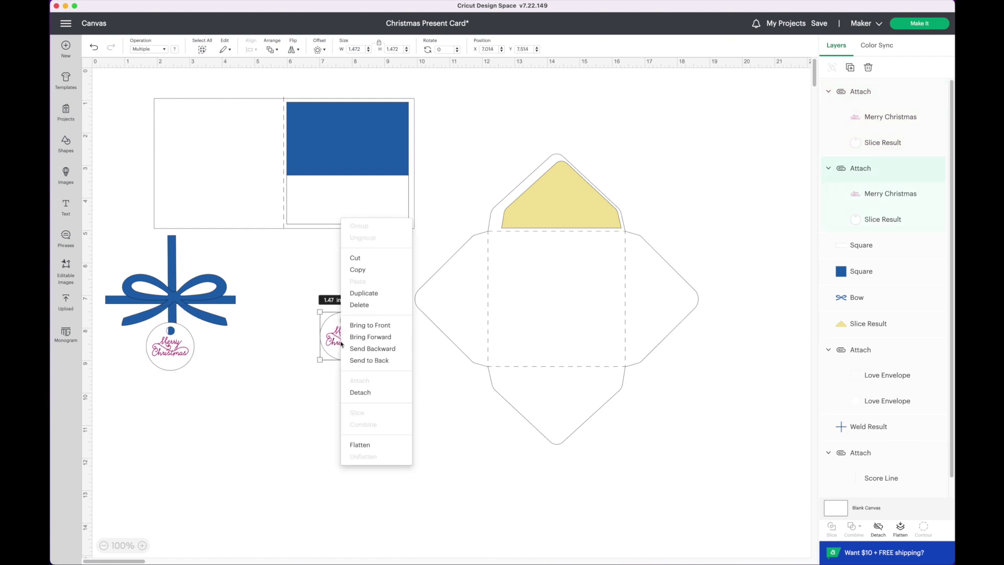
left_click(356, 392)
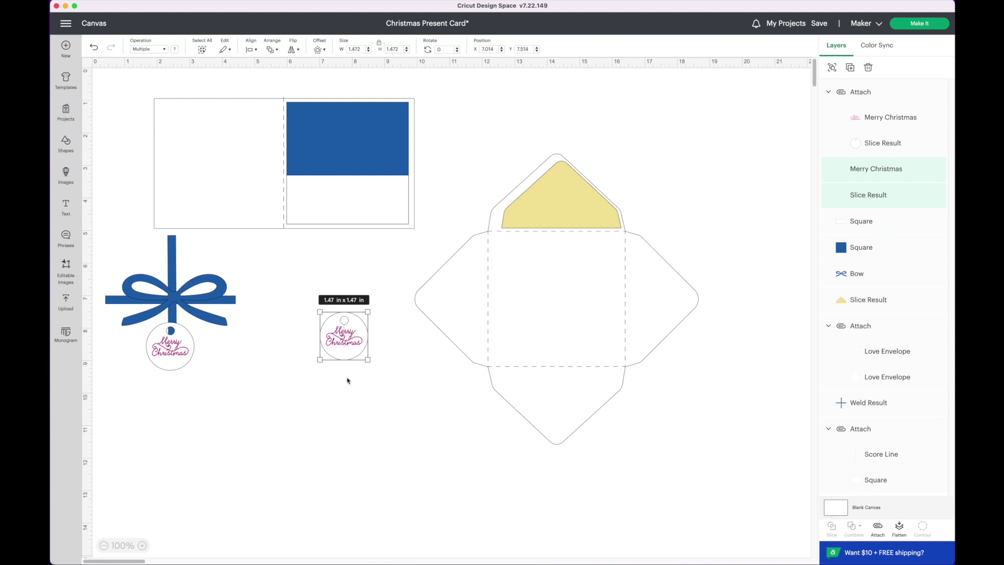
left_click_drag(346, 363, 282, 385)
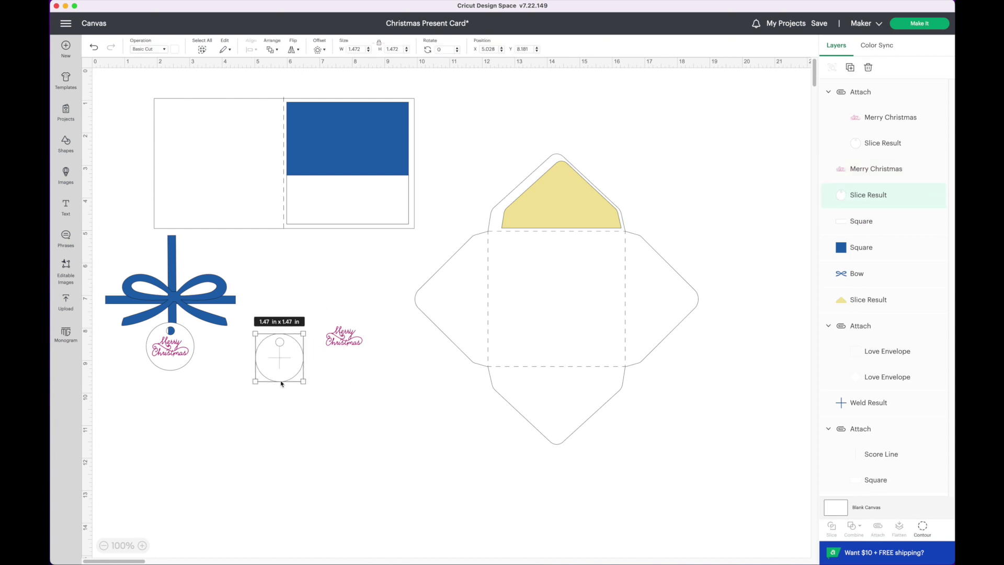
key("Delete")
Step: Enlarge the detached Merry Christmas lettering to about 1.63 in x 0.86 in
left_click(343, 339)
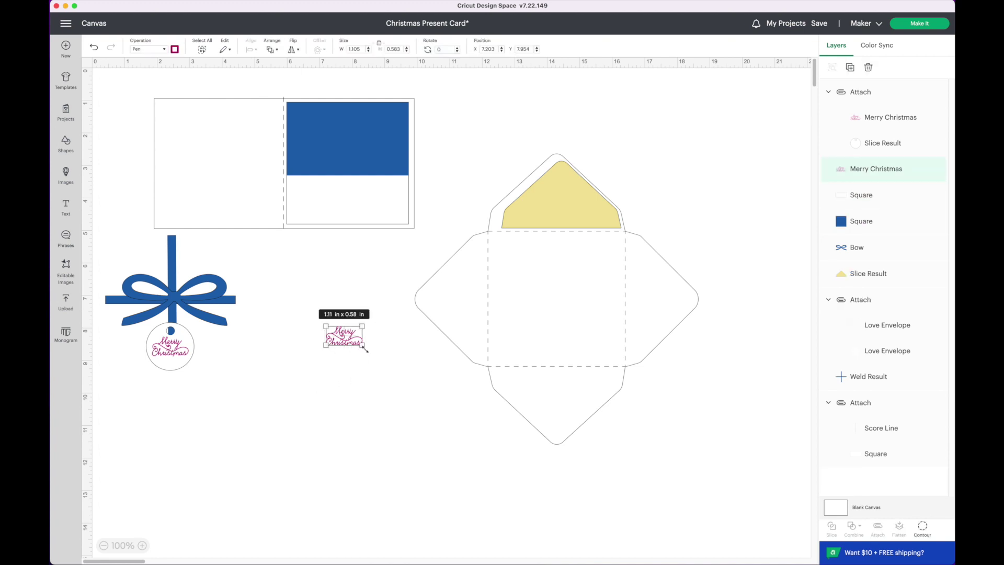
left_click_drag(364, 347, 390, 365)
left_click(392, 386)
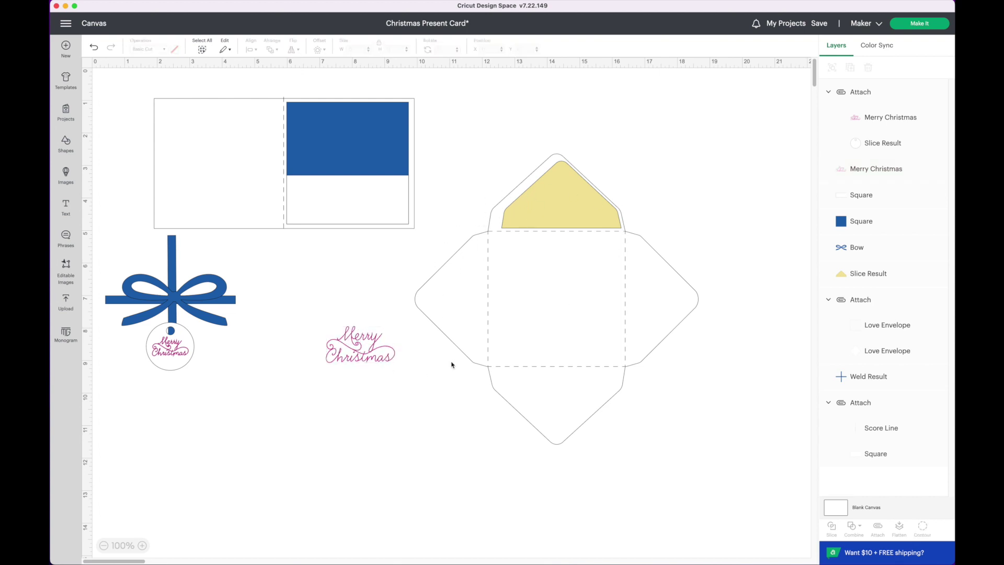
Step: Move the yellow liner off the envelope and place the loose Merry Christmas lettering on the envelope's lower flap
left_click_drag(587, 207, 658, 176)
left_click_drag(350, 351, 561, 404)
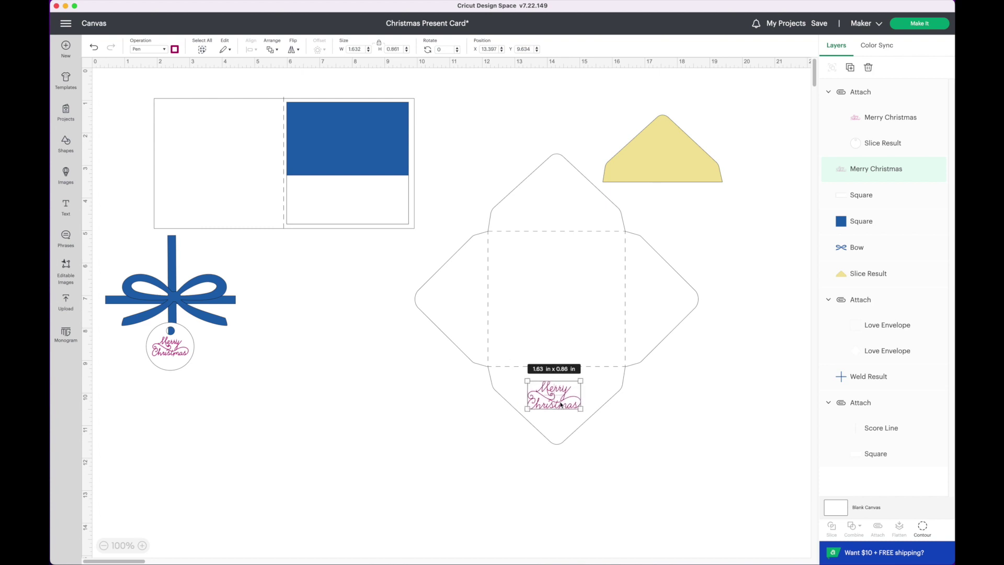
left_click(467, 420)
left_click(372, 366)
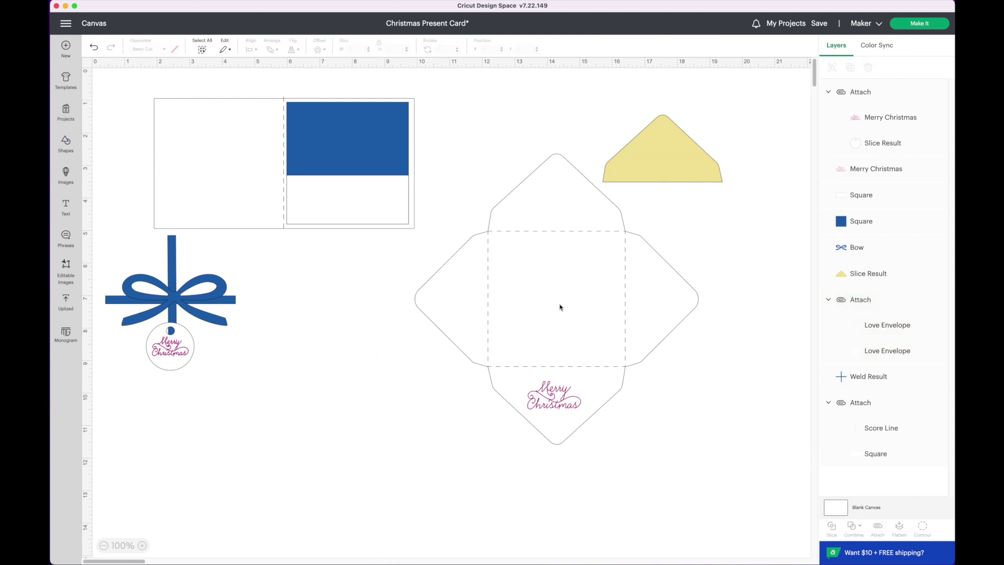
Step: Move the yellow liner over beside the bow's tag and shrink the envelope flap's lettering to about 1.5 in wide
left_click(559, 401)
left_click_drag(657, 174, 212, 359)
left_click(559, 407)
left_click_drag(581, 409, 572, 408)
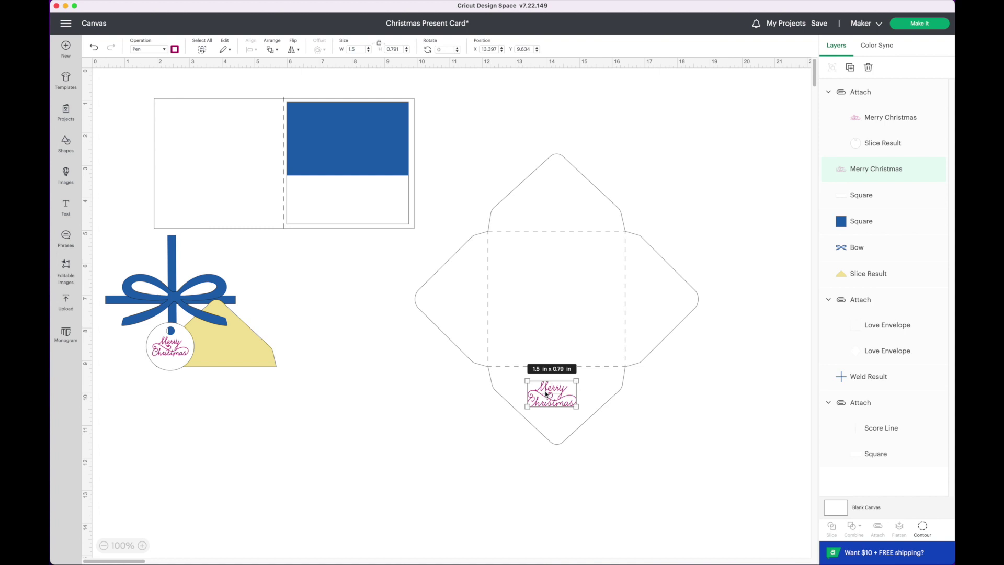
Step: Center the loose Merry Christmas lettering horizontally on the envelope
left_click(603, 396)
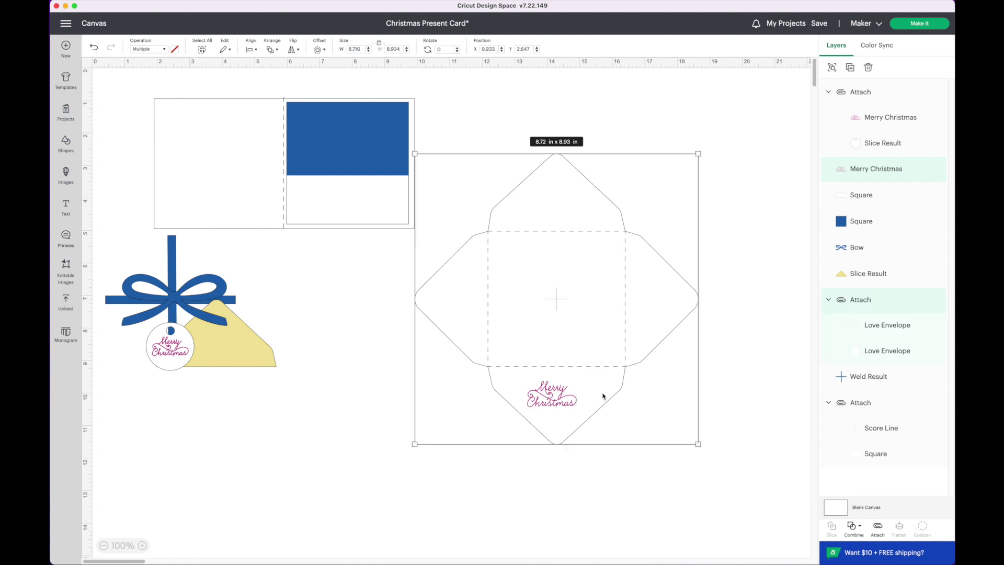
left_click(255, 52)
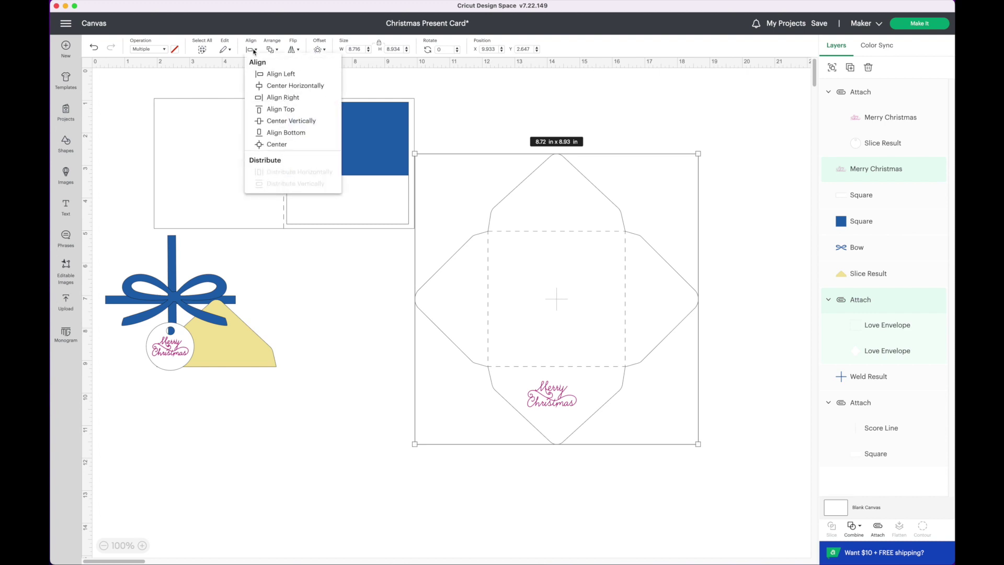
left_click(272, 87)
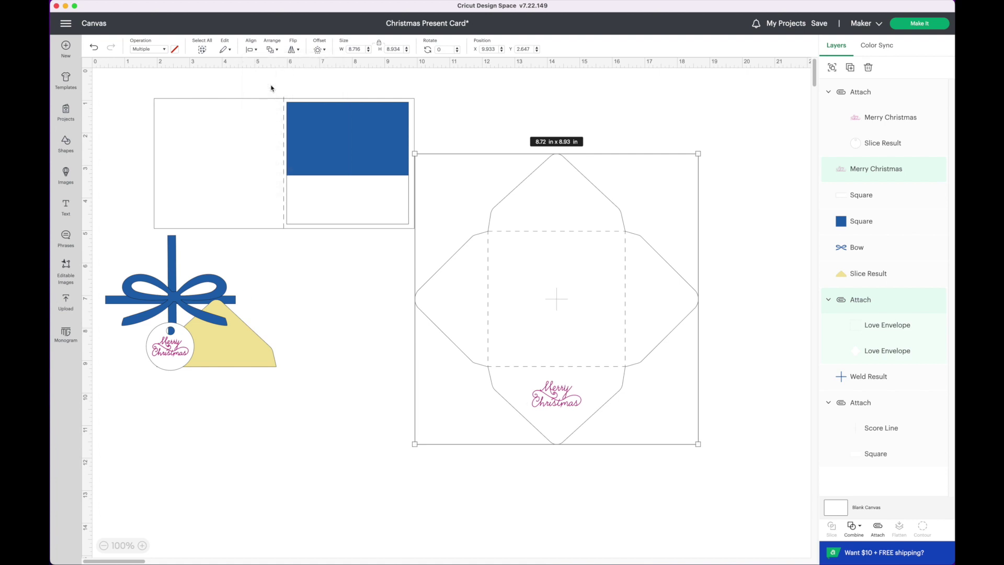
Step: Attach the Merry Christmas lettering to the envelope and move the attached envelope slightly up and to the right
left_click(728, 273)
left_click_drag(705, 453, 535, 305)
right_click(558, 301)
left_click(590, 461)
left_click(391, 364)
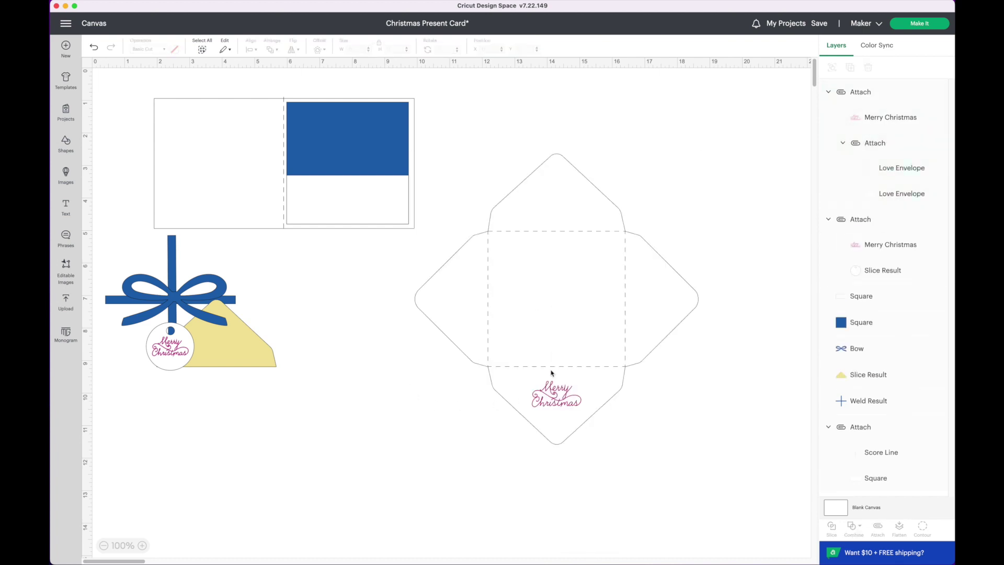
left_click_drag(541, 316, 582, 276)
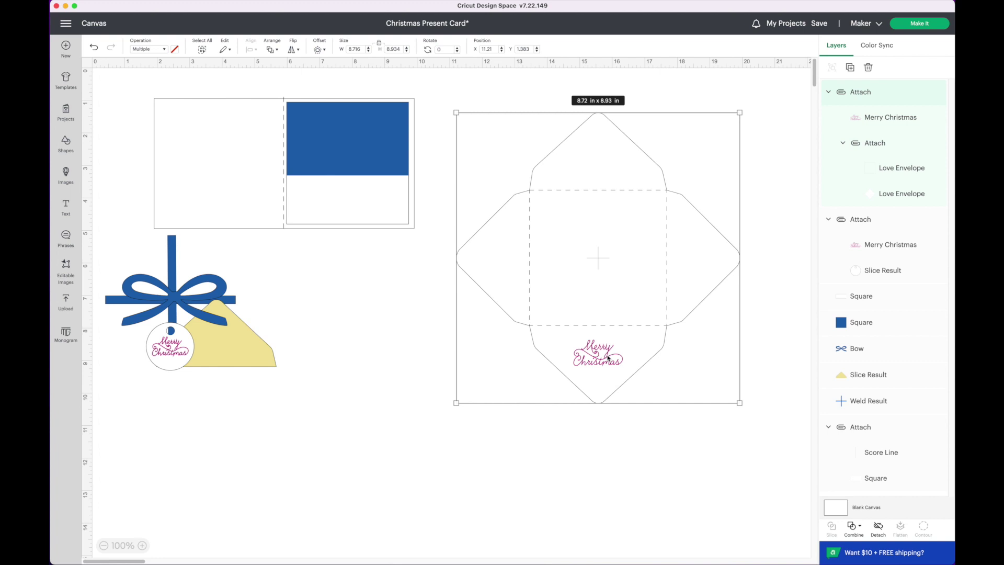
left_click(334, 384)
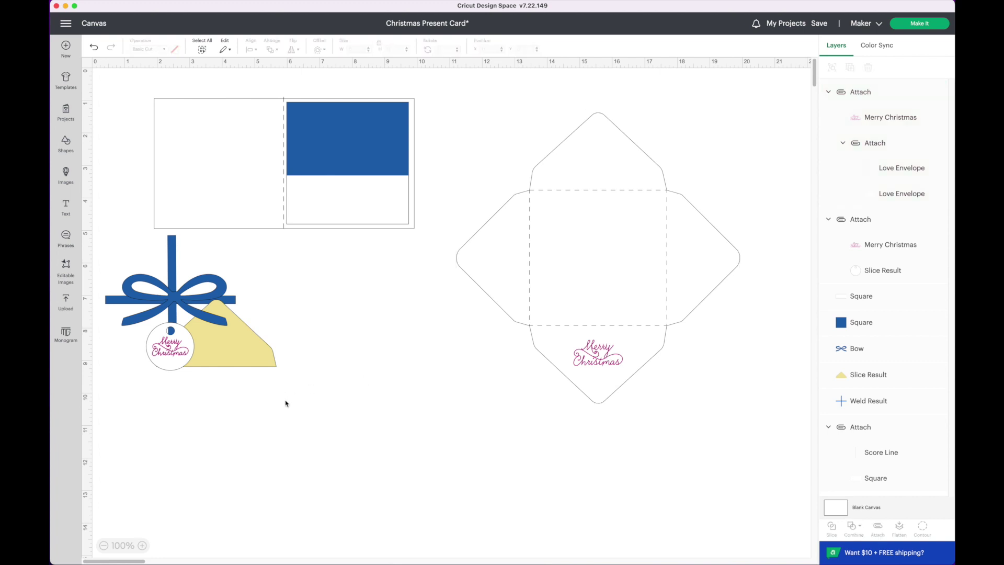
Step: Delete the scored card base, the blue 3.75 in square and the remaining white panel from the canvas
left_click_drag(282, 208, 347, 482)
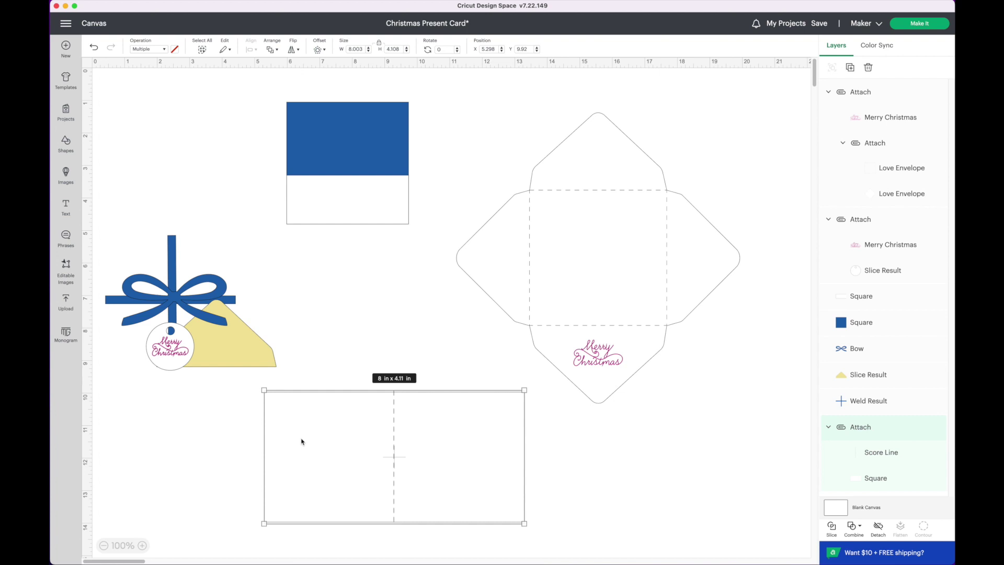
key("Delete")
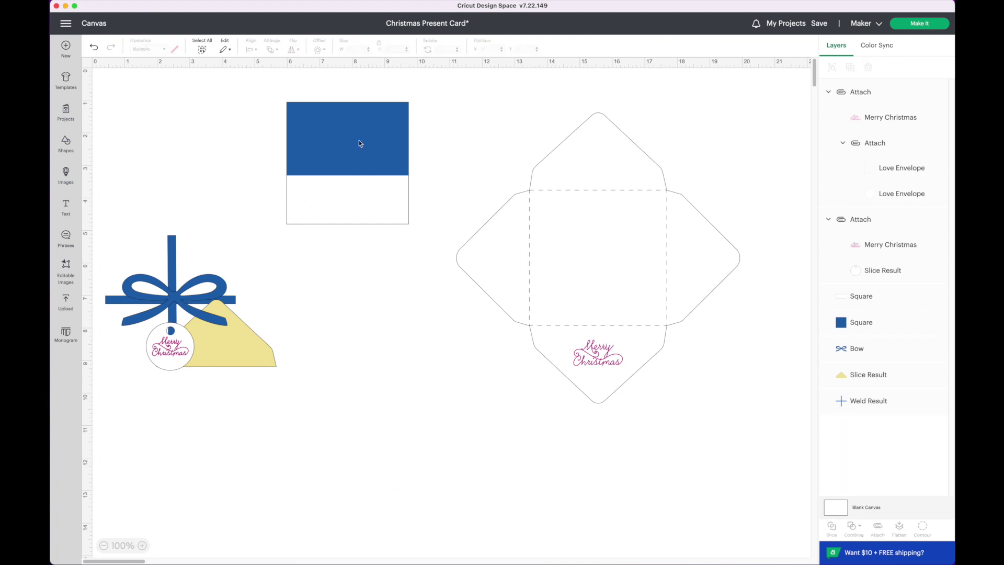
left_click_drag(370, 165, 388, 400)
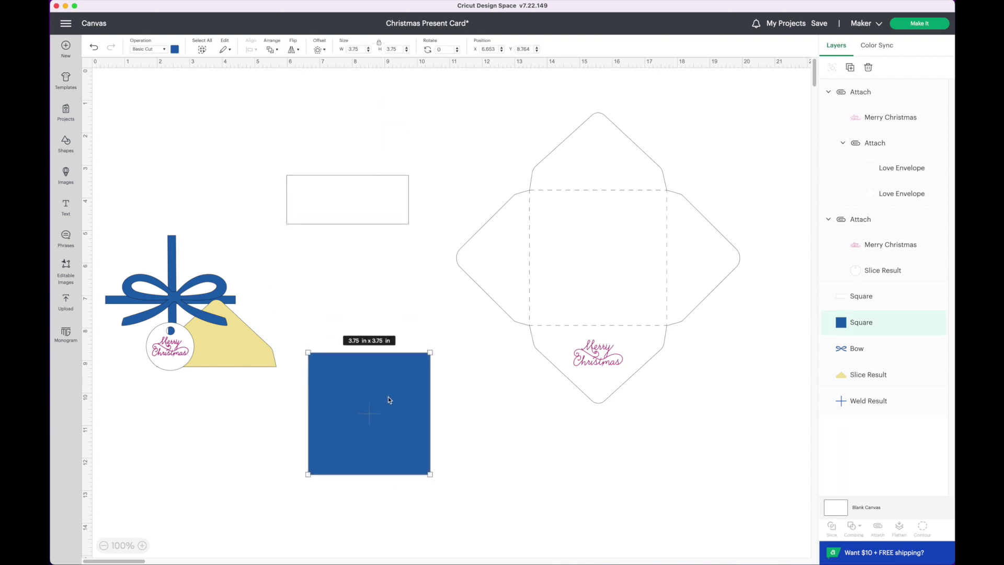
key("Delete")
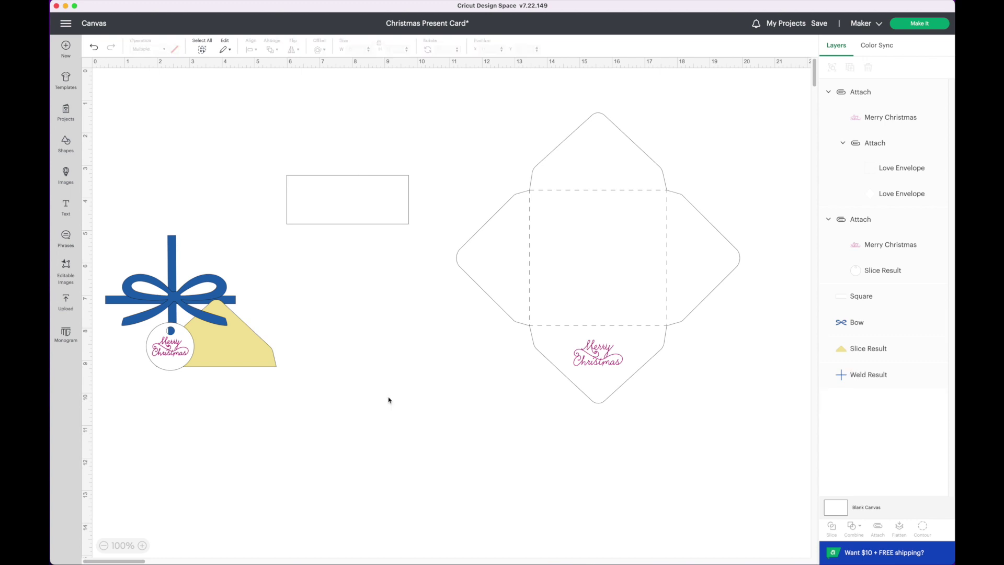
left_click(360, 204)
key("Delete")
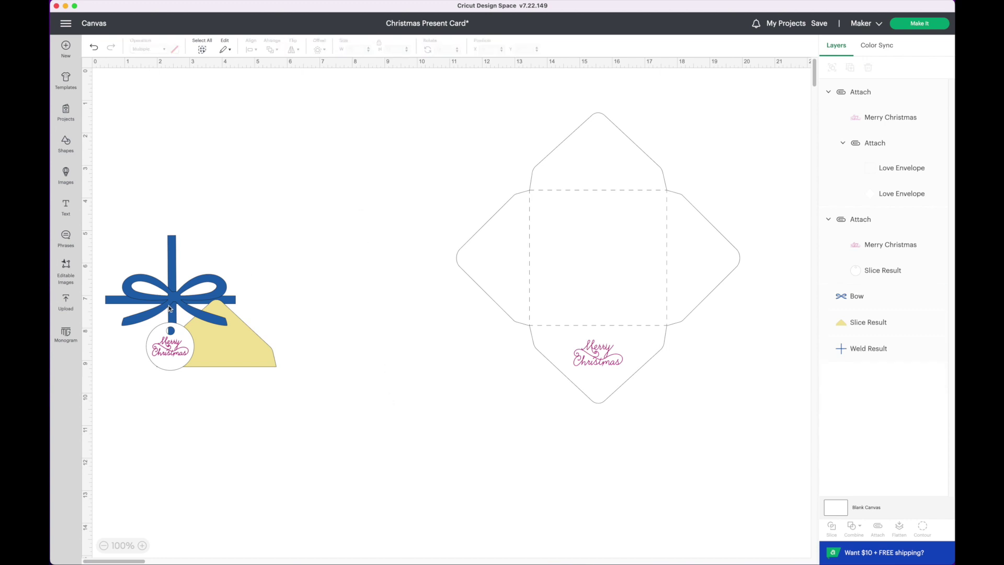
Step: Send the project to mat preparation and place the round tag in the first mat's upper-left corner beside the envelope
left_click(919, 24)
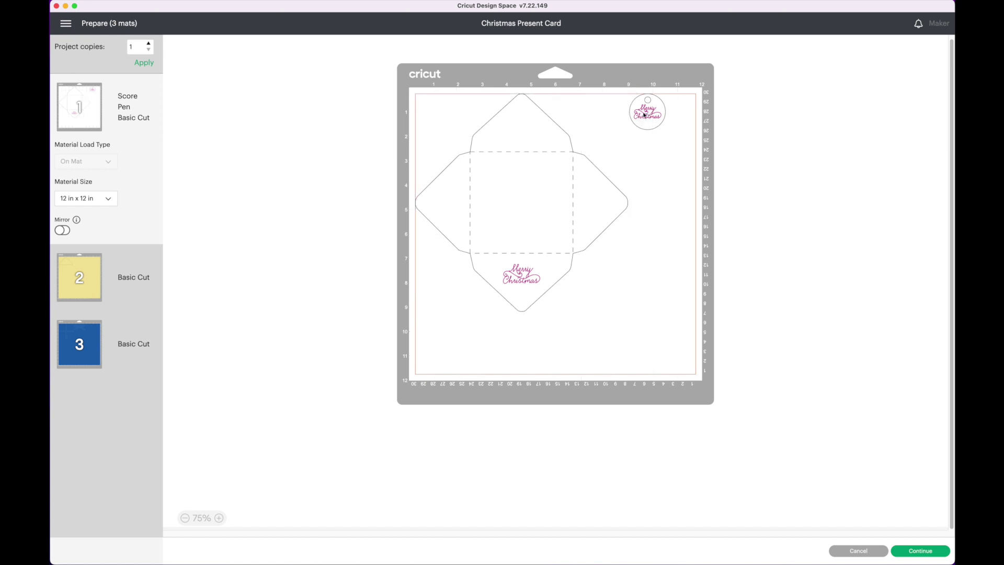
left_click_drag(650, 116, 447, 129)
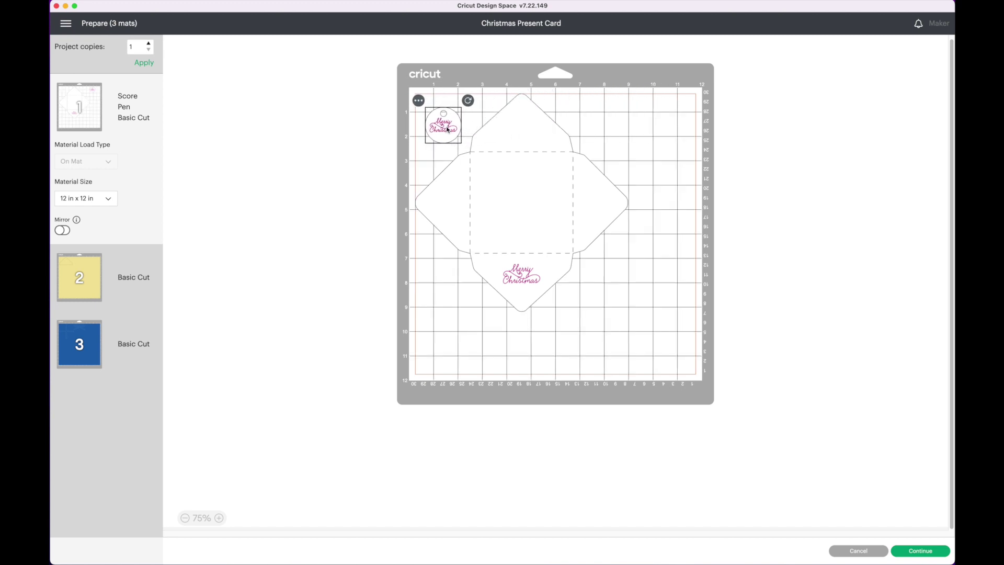
Step: Review the yellow liner's mat, and on the blue mat shift the bow and the ribbon cross slightly down and right
left_click(86, 279)
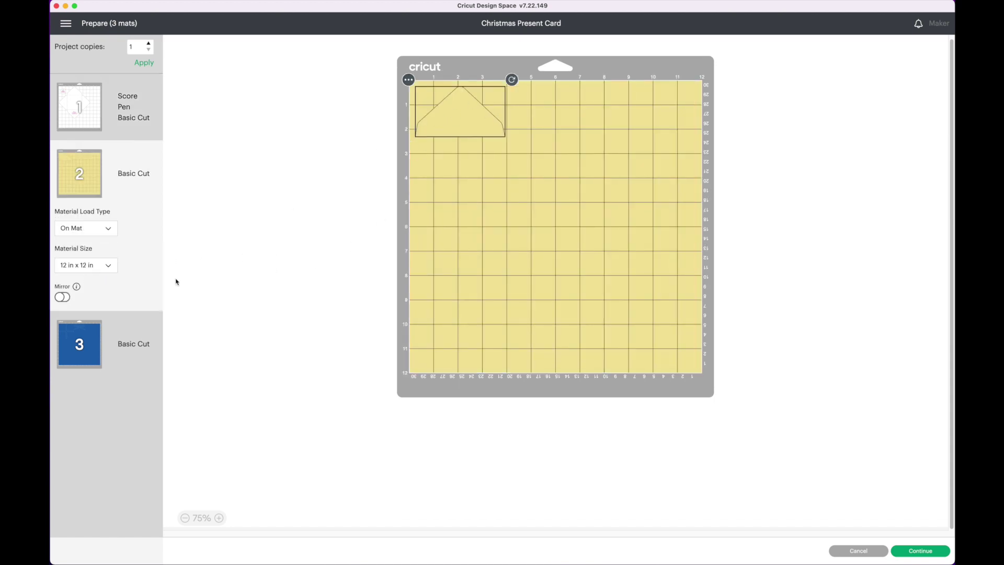
left_click(95, 343)
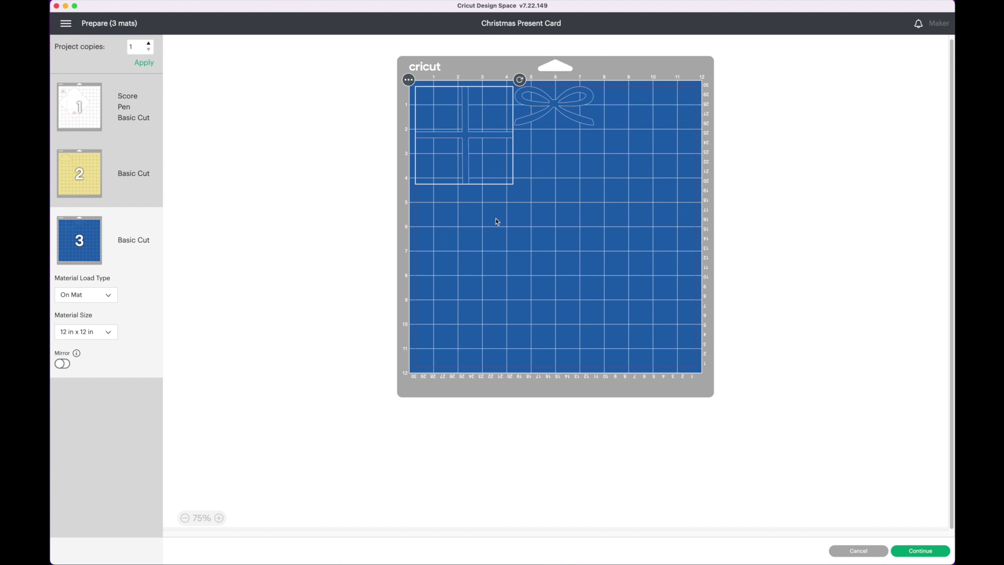
left_click_drag(554, 112, 565, 132)
left_click_drag(473, 139, 478, 144)
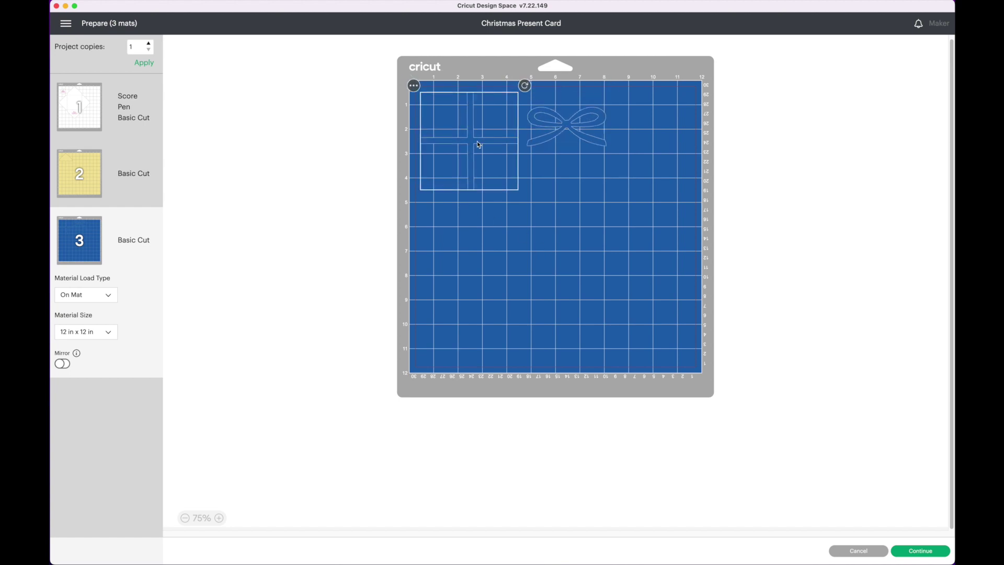